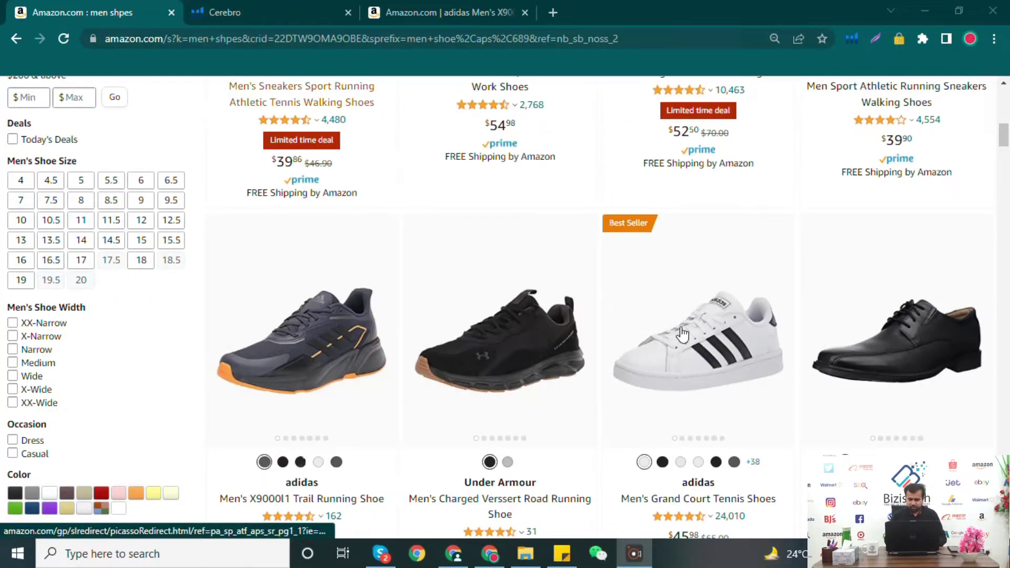
# - Copy ASIN B091MR5C7C from the adidas X9000L1 shoe page's address and return to Cerebro's ASIN field
pyautogui.click(276, 1)
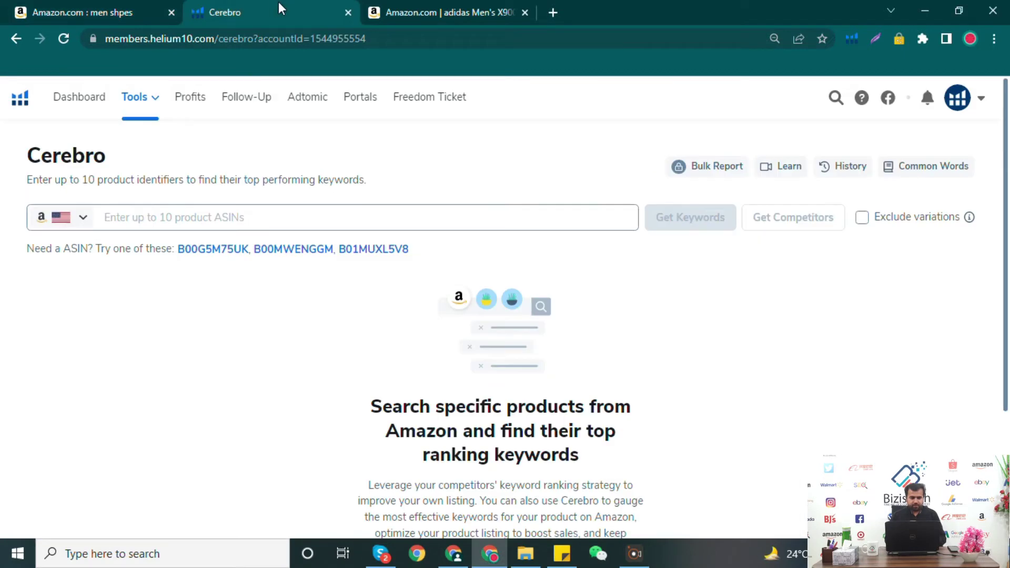
pyautogui.click(447, 7)
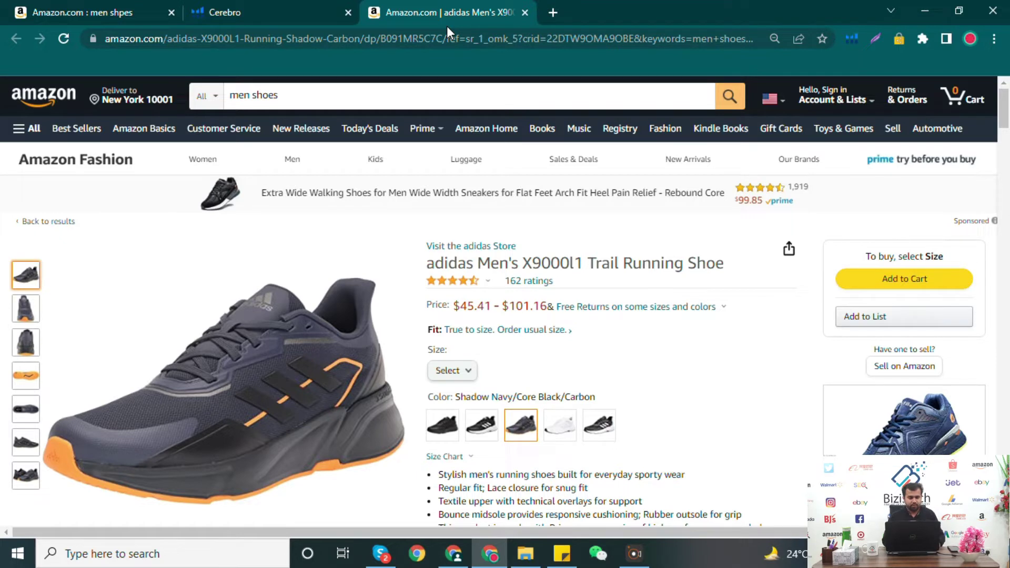
pyautogui.click(425, 37)
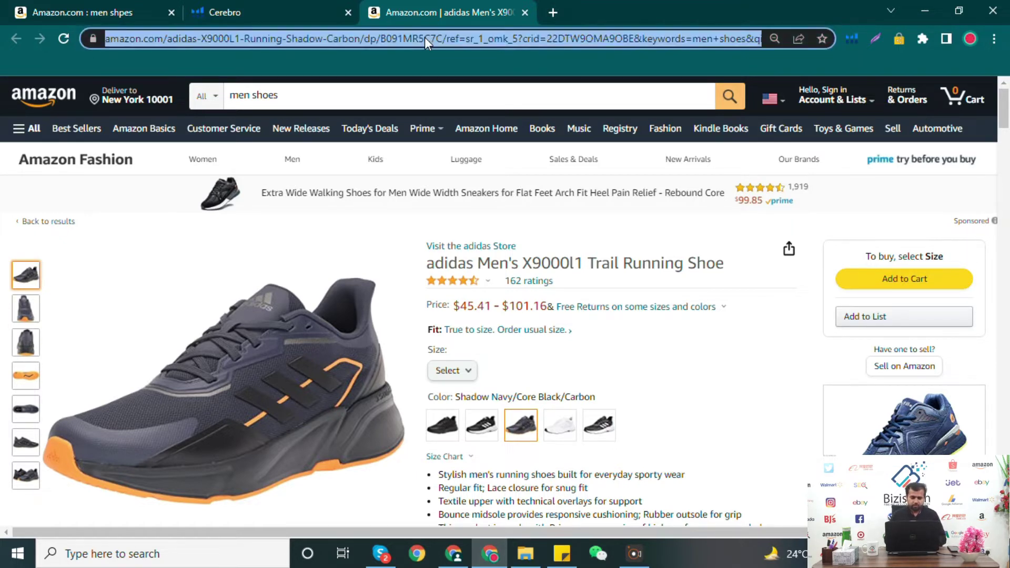
pyautogui.doubleClick(424, 37)
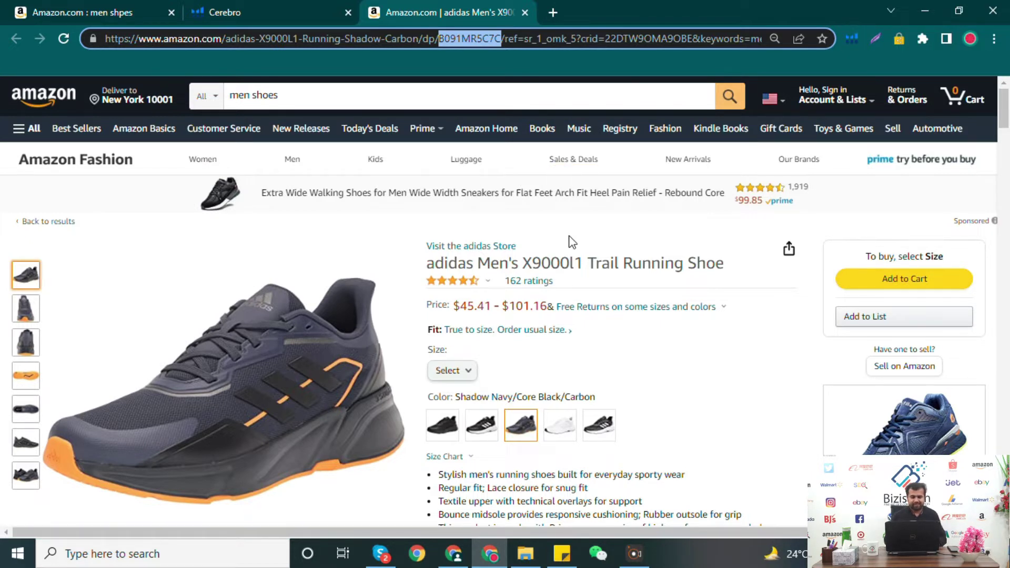
pyautogui.tripleClick(471, 39)
pyautogui.click(472, 39)
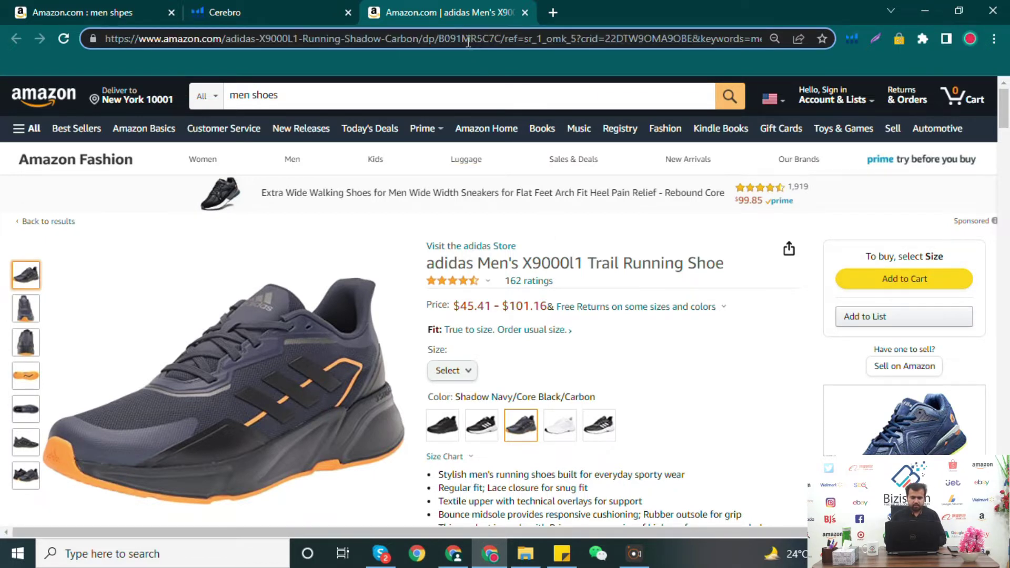
pyautogui.doubleClick(469, 40)
pyautogui.hotkey('ctrl', 'c')
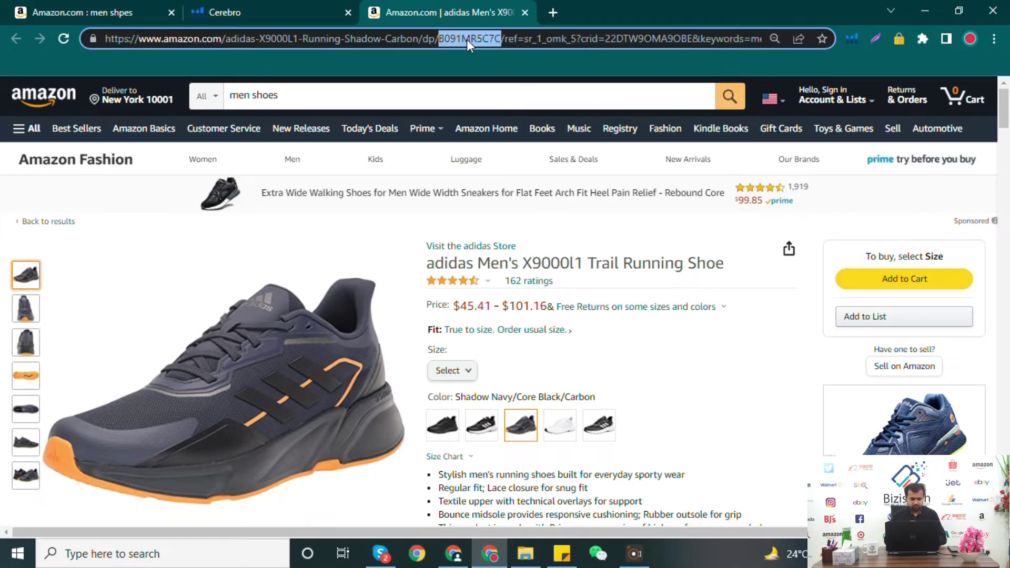
pyautogui.click(269, 8)
pyautogui.click(191, 216)
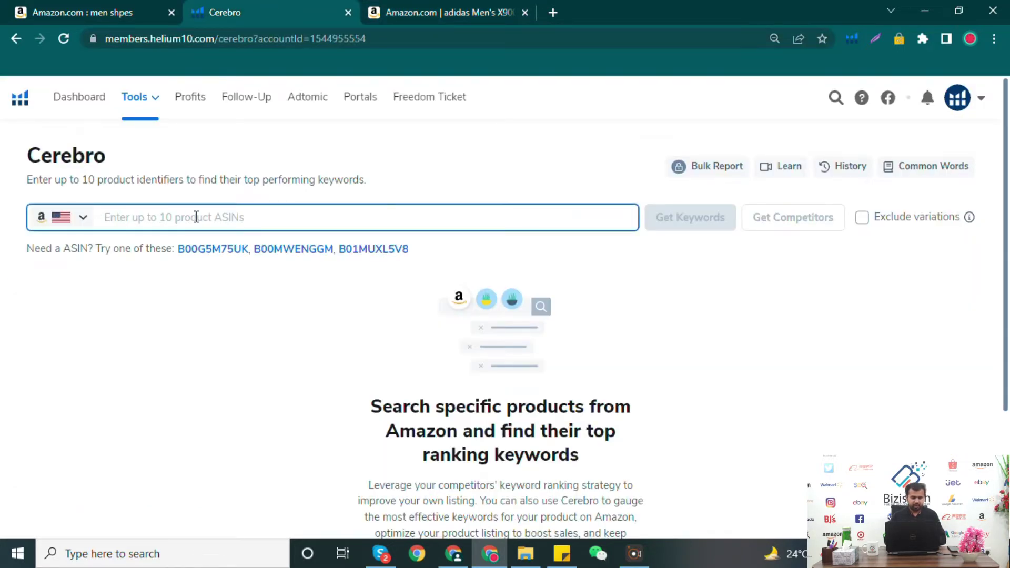
# - Paste ASIN B091MR5C7C into Cerebro and browse its suggested competitor products
pyautogui.hotkey('ctrl', 'v')
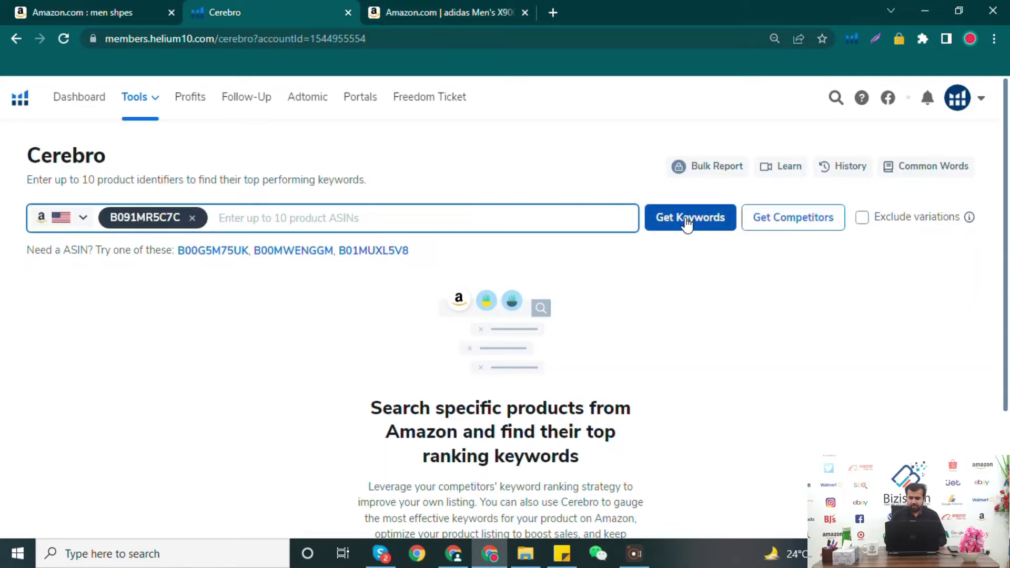
pyautogui.click(778, 226)
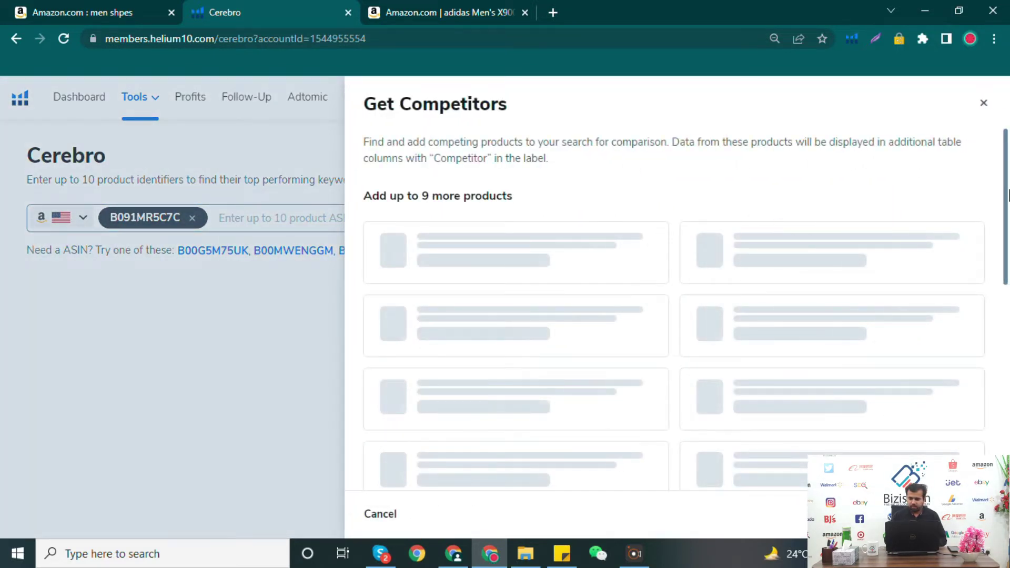
pyautogui.scroll(-1, 1006, 200)
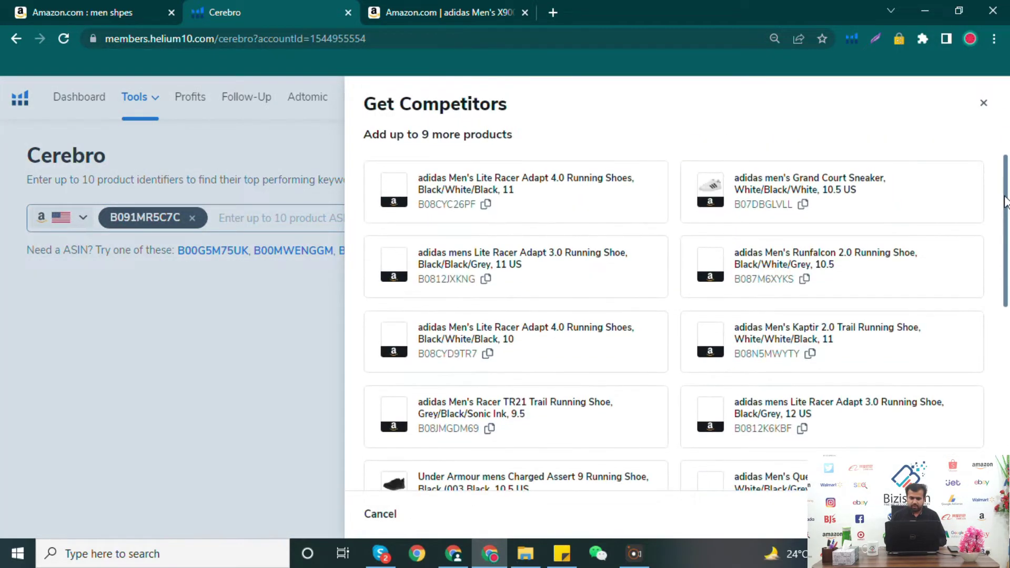
pyautogui.scroll(1, 1005, 203)
pyautogui.scroll(-1, 1006, 199)
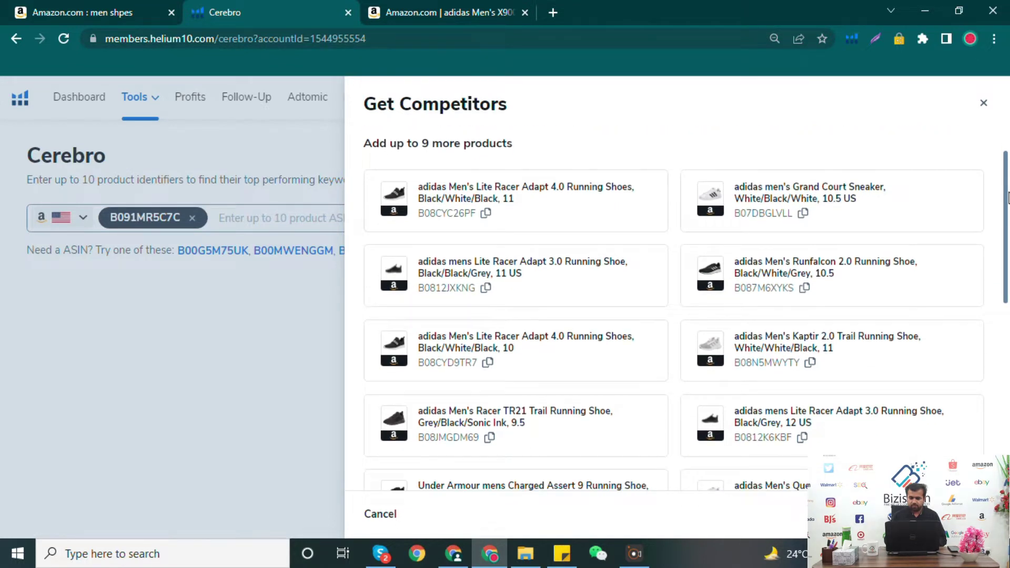
pyautogui.scroll(-1, 1006, 200)
pyautogui.scroll(1, 1006, 200)
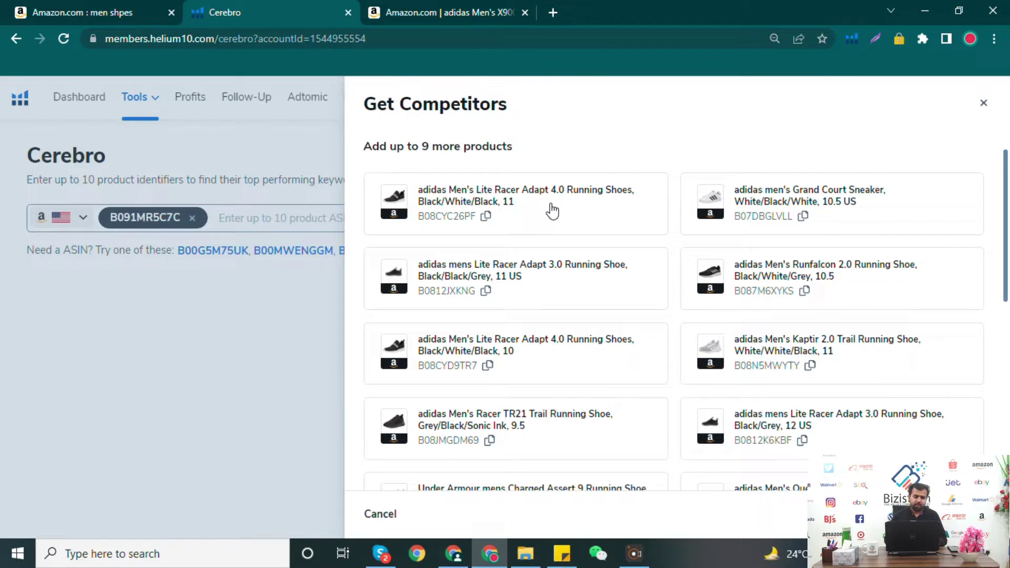
# - Compare the adidas product page against the competitor suggestions list
pyautogui.click(407, 11)
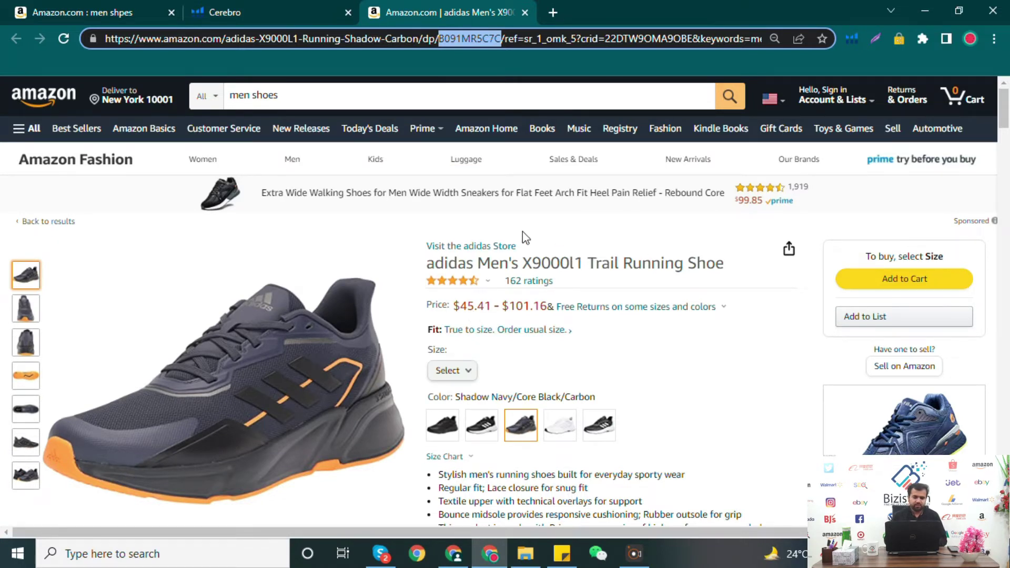
pyautogui.click(283, 17)
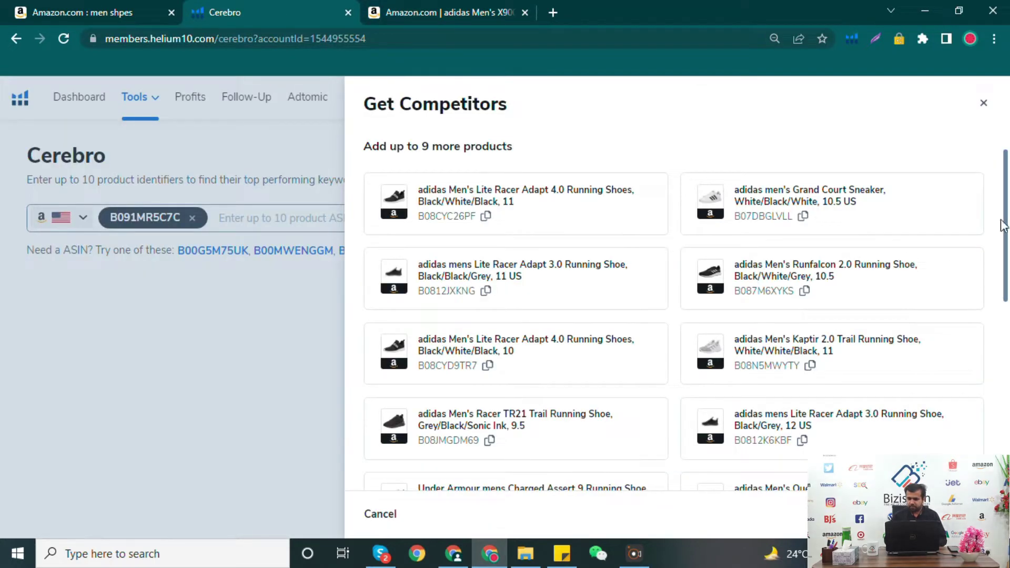
pyautogui.scroll(-1, 1006, 242)
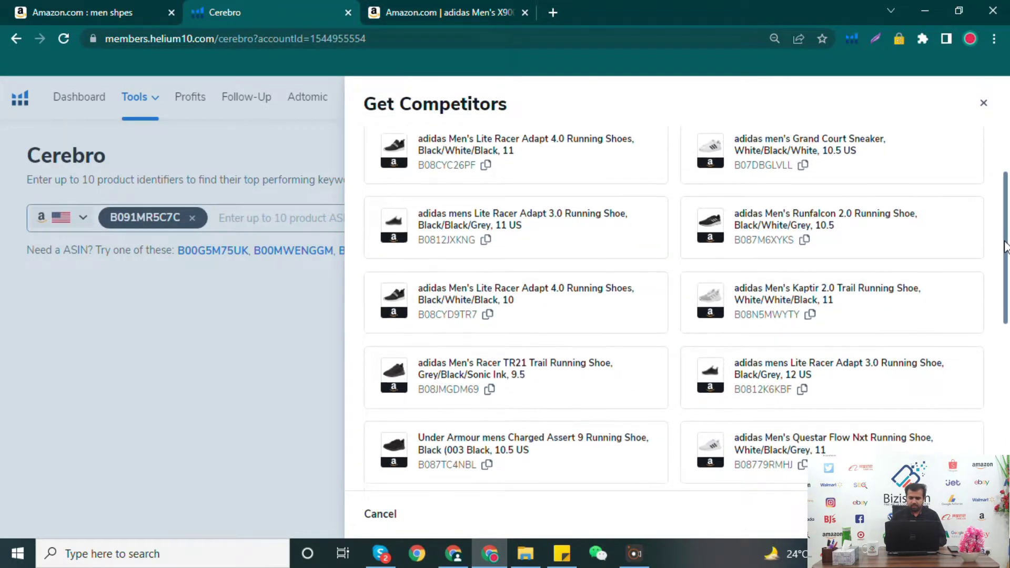
pyautogui.scroll(1, 1006, 241)
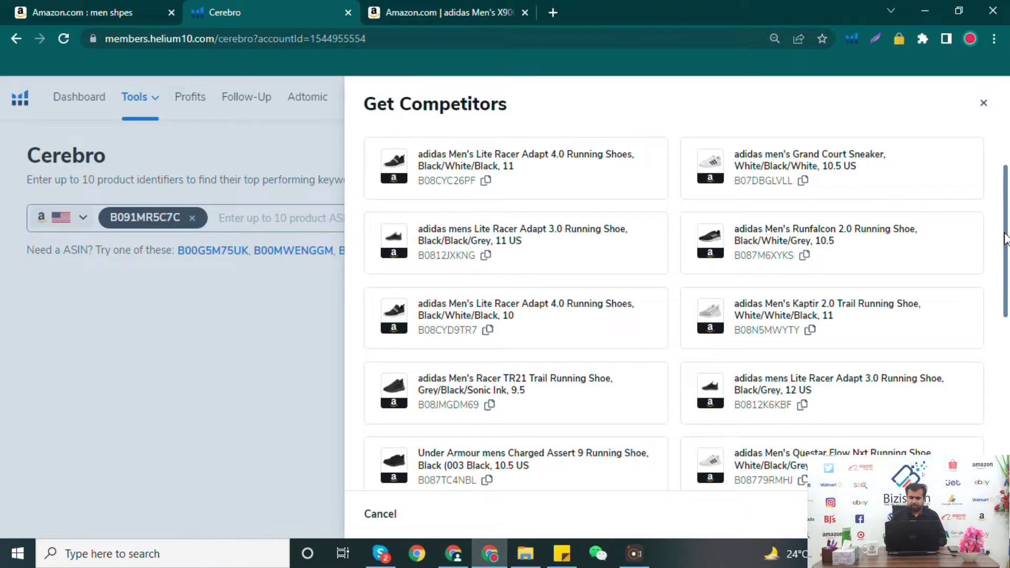
# - Select the Lite Racer Adapt 4.0, Grand Court, Lite Racer Adapt 3.0 and Runfalcon 2.0 competitors
pyautogui.click(455, 166)
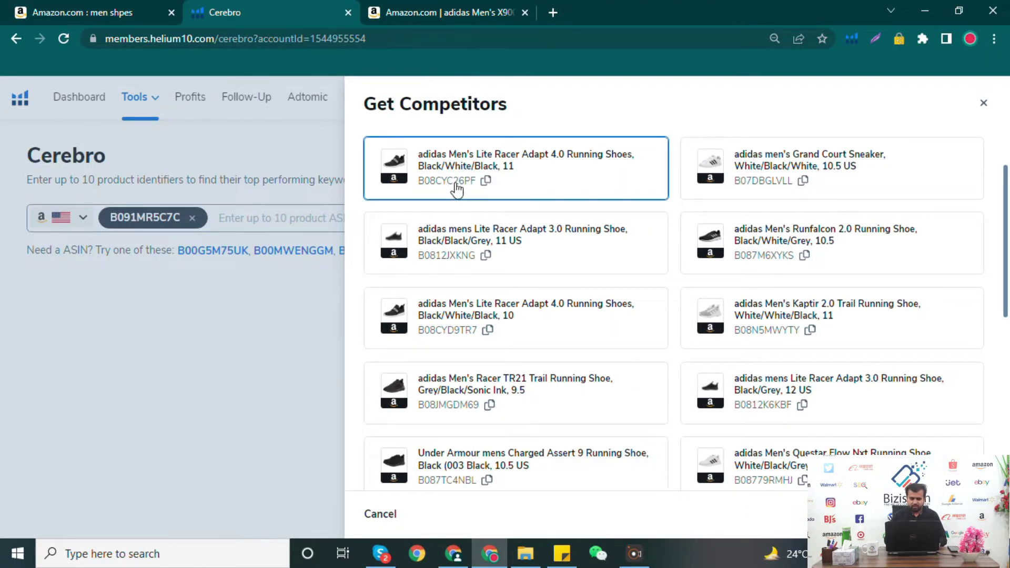
pyautogui.click(486, 181)
pyautogui.click(479, 159)
pyautogui.rightClick(478, 159)
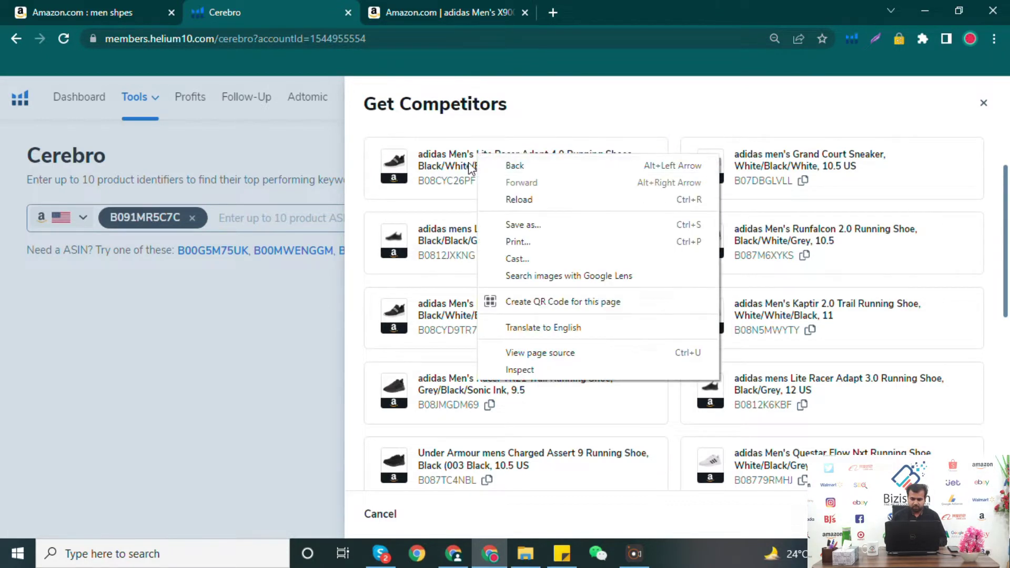
pyautogui.click(459, 164)
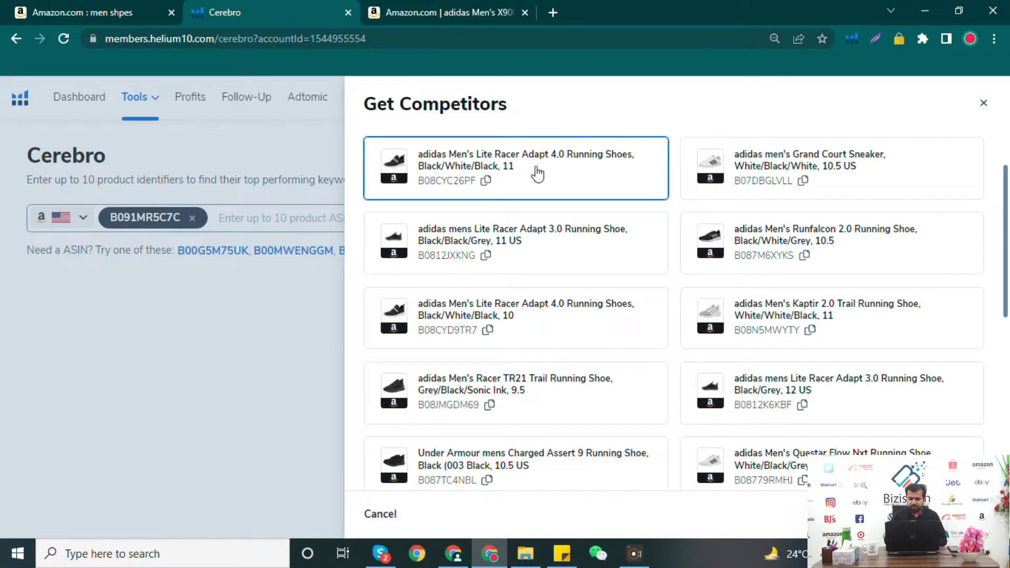
pyautogui.click(776, 179)
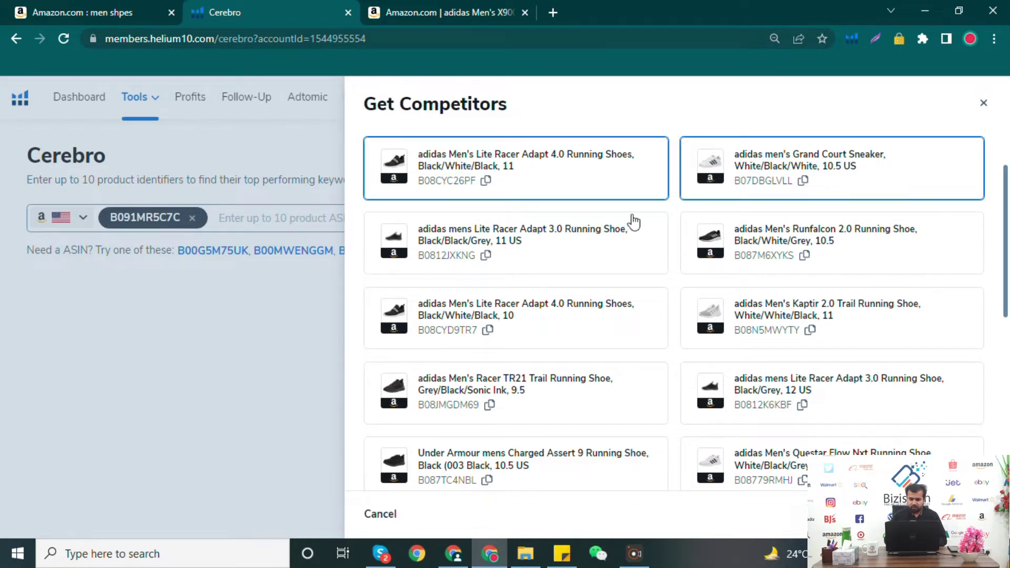
pyautogui.click(599, 260)
pyautogui.click(784, 269)
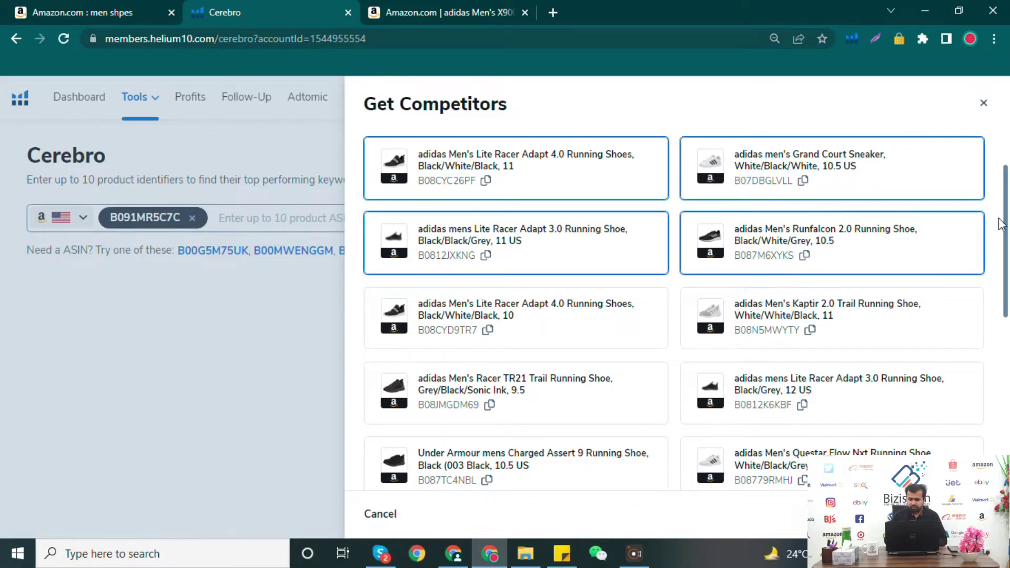
pyautogui.moveTo(1006, 227); pyautogui.dragTo(1008, 415)
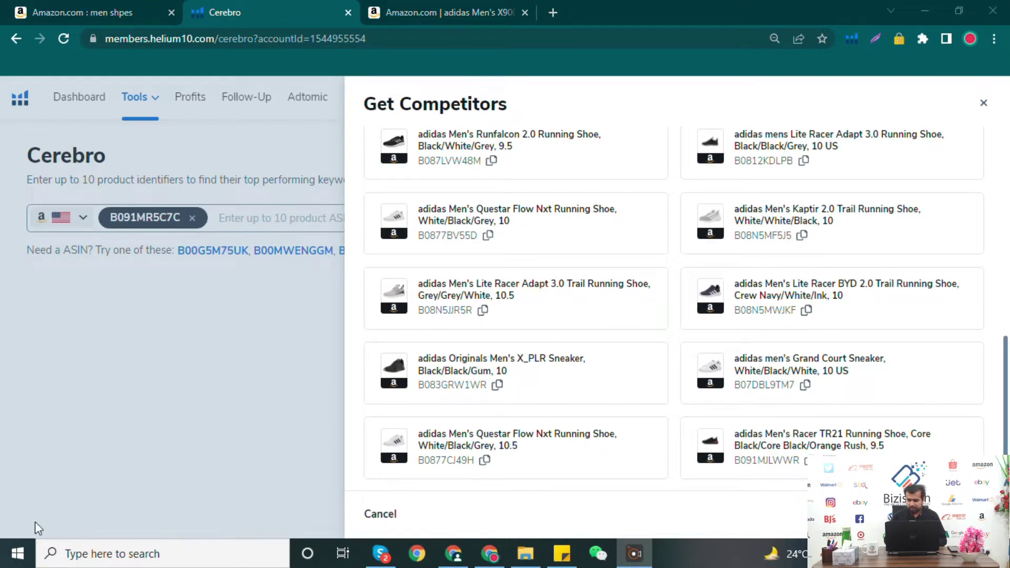
# - Add the four competitor ASINs to the search and run Get Keywords for all five
pyautogui.hotkey('alt', 'Tab')
pyautogui.press('Return')
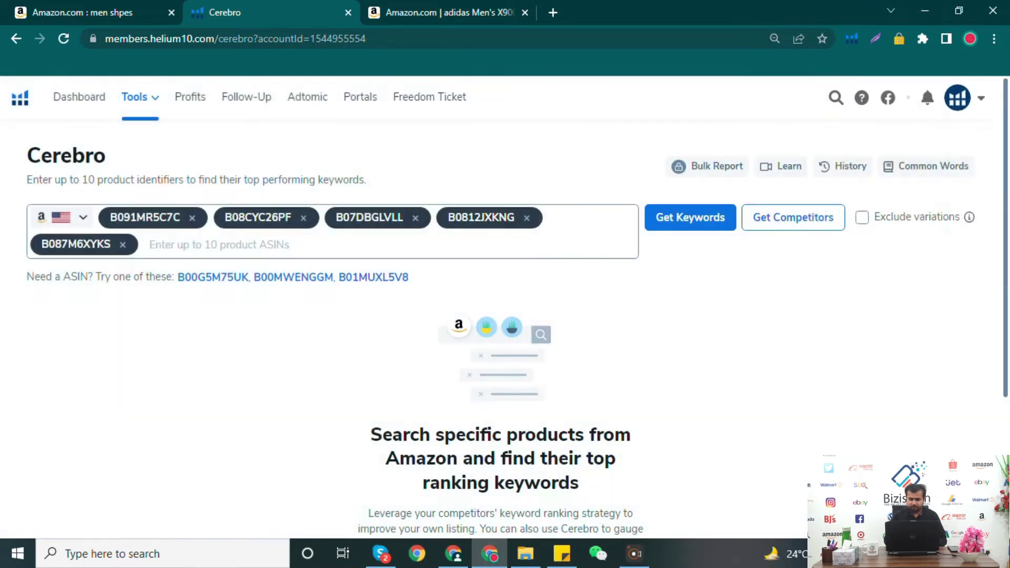
pyautogui.click(666, 231)
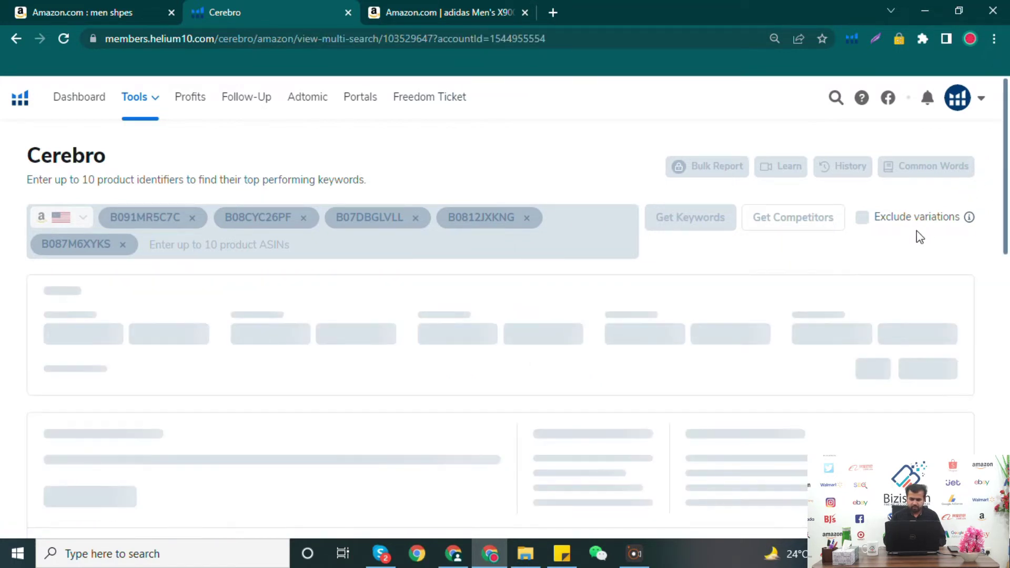
# - Scroll down the five-ASIN results to the keyword table with search volumes and trends
pyautogui.scroll(-3, 1004, 232)
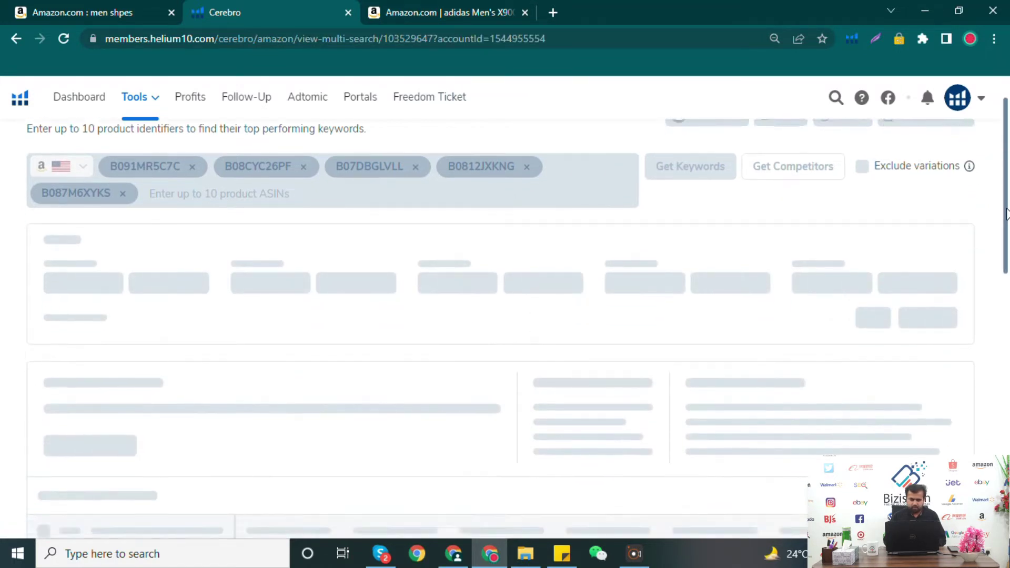
pyautogui.scroll(-1, 1008, 247)
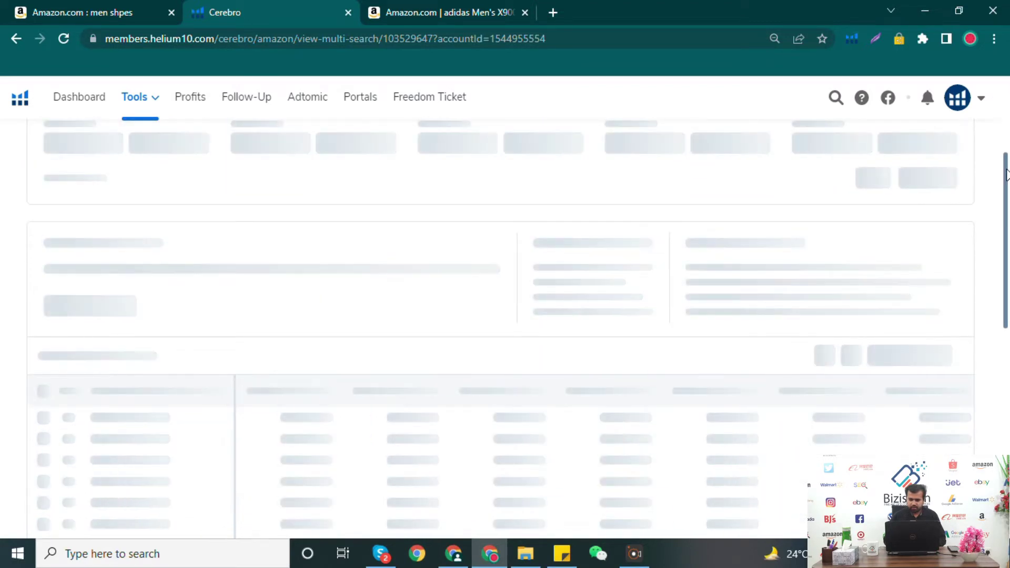
pyautogui.scroll(-2, 1006, 213)
pyautogui.scroll(-1, 1007, 220)
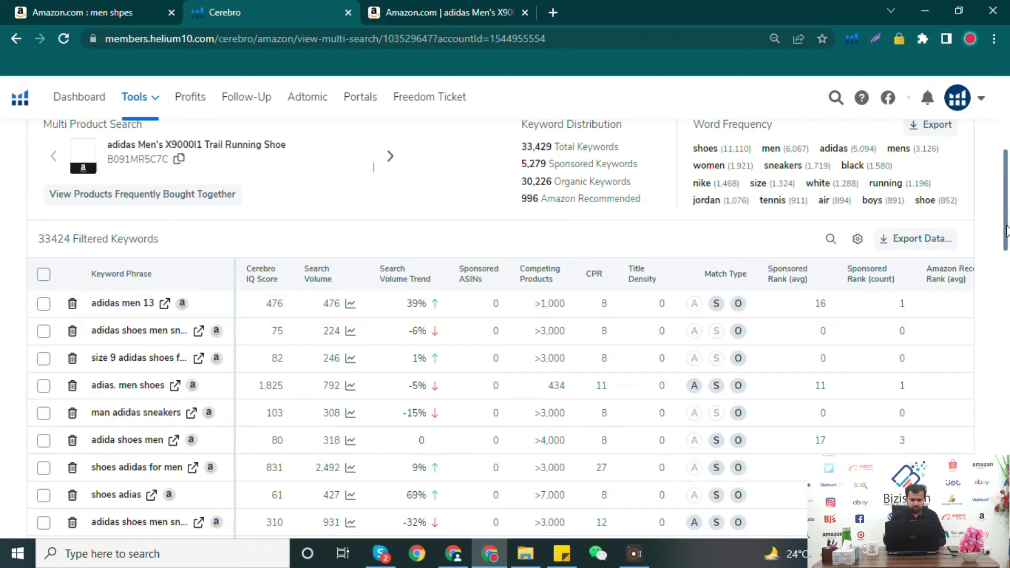
# - Sort keywords by search volume, highest first, and open the Amazon search for 'adidas shoes men'
pyautogui.scroll(-2, 1007, 243)
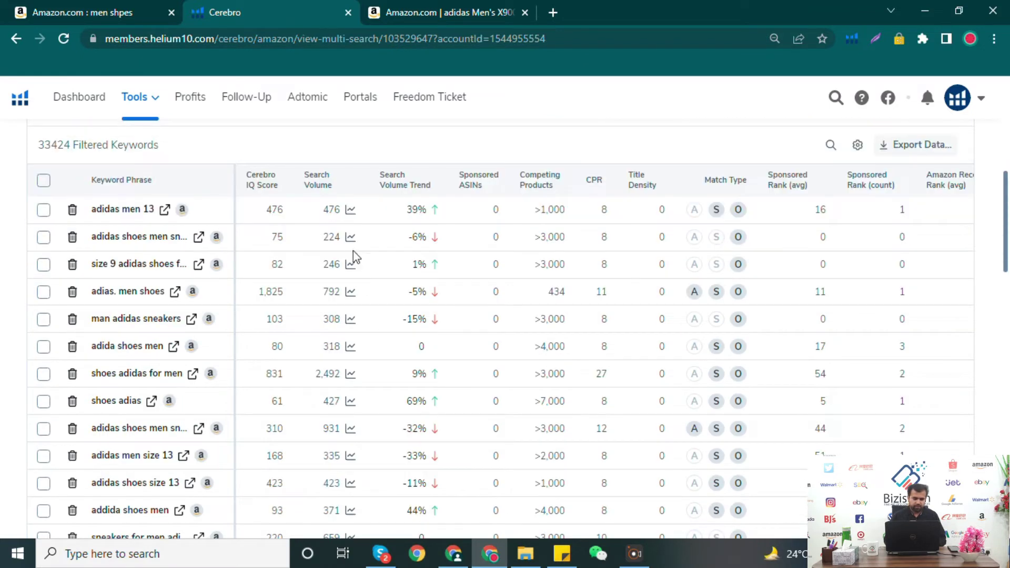
pyautogui.click(313, 179)
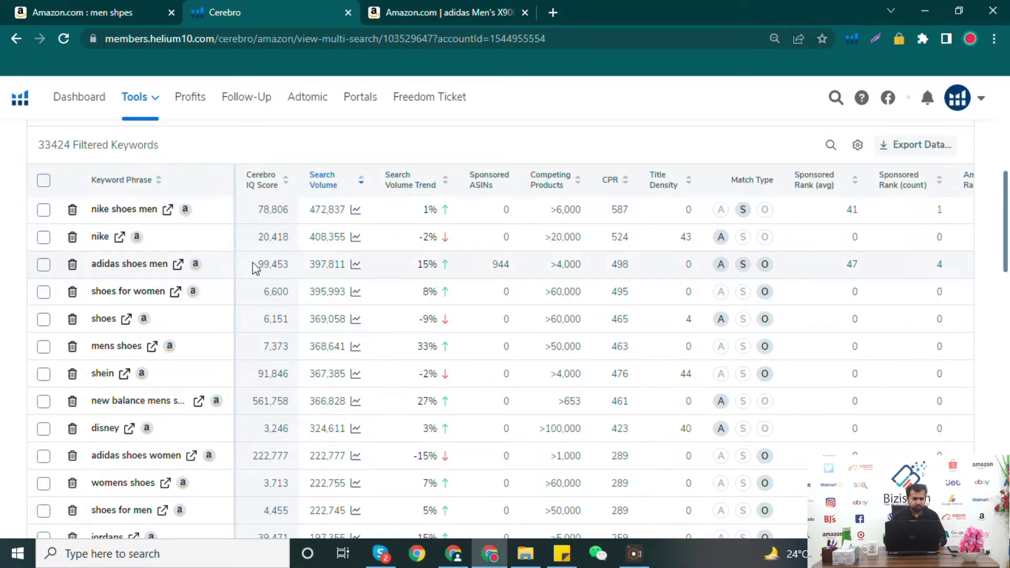
pyautogui.click(178, 265)
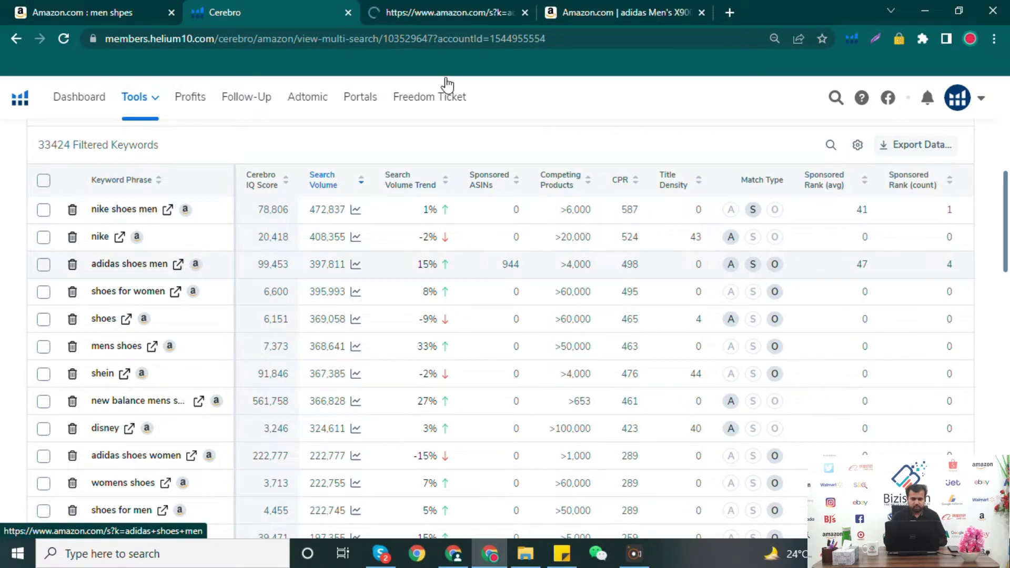
# - Scroll through Amazon's 'adidas shoes men' results, over 4,000 products, and back to the top
pyautogui.click(441, 11)
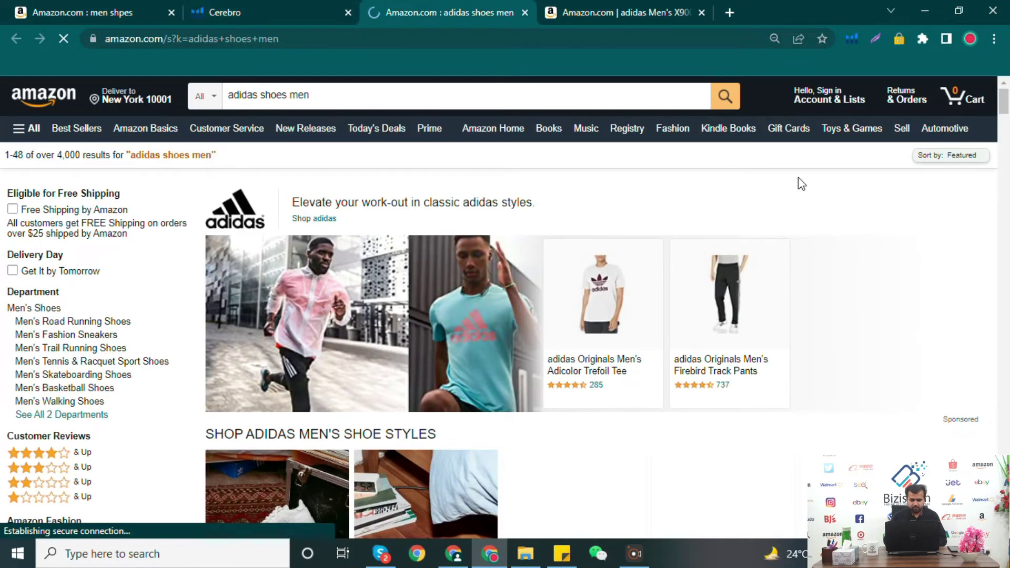
pyautogui.moveTo(1004, 117); pyautogui.dragTo(1005, 185)
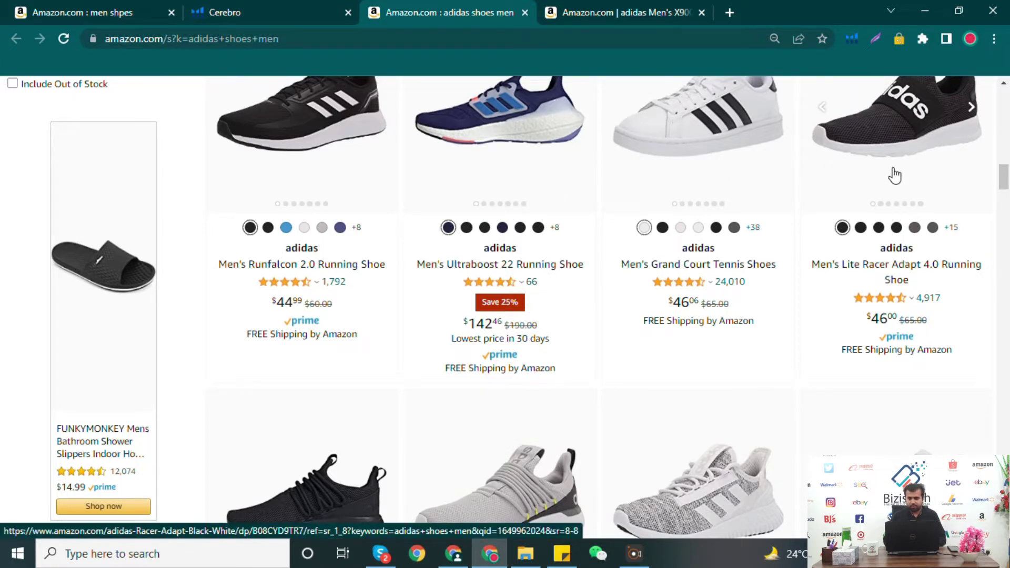
pyautogui.moveTo(1005, 178); pyautogui.dragTo(1005, 193)
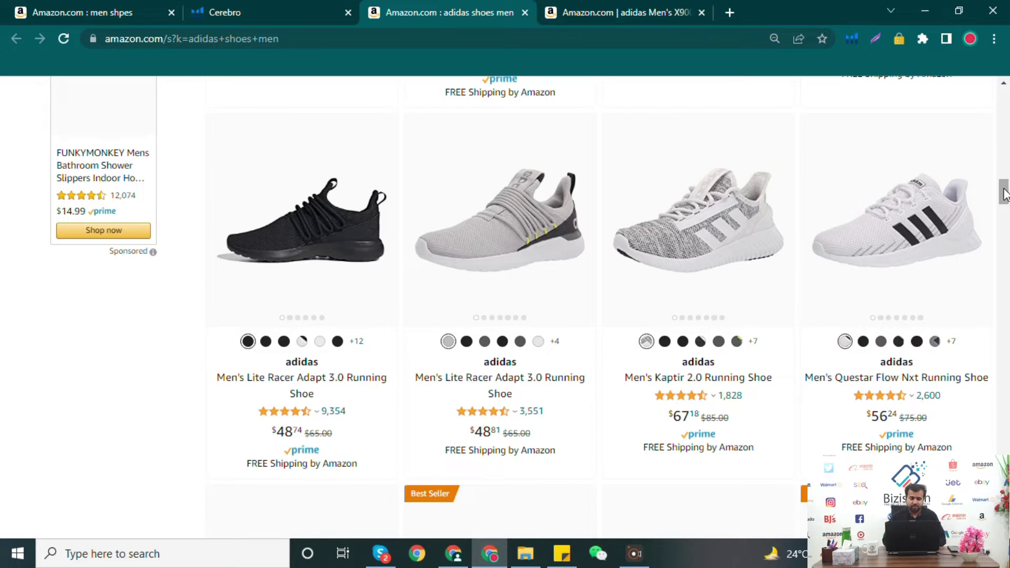
pyautogui.moveTo(1005, 195); pyautogui.dragTo(1005, 84)
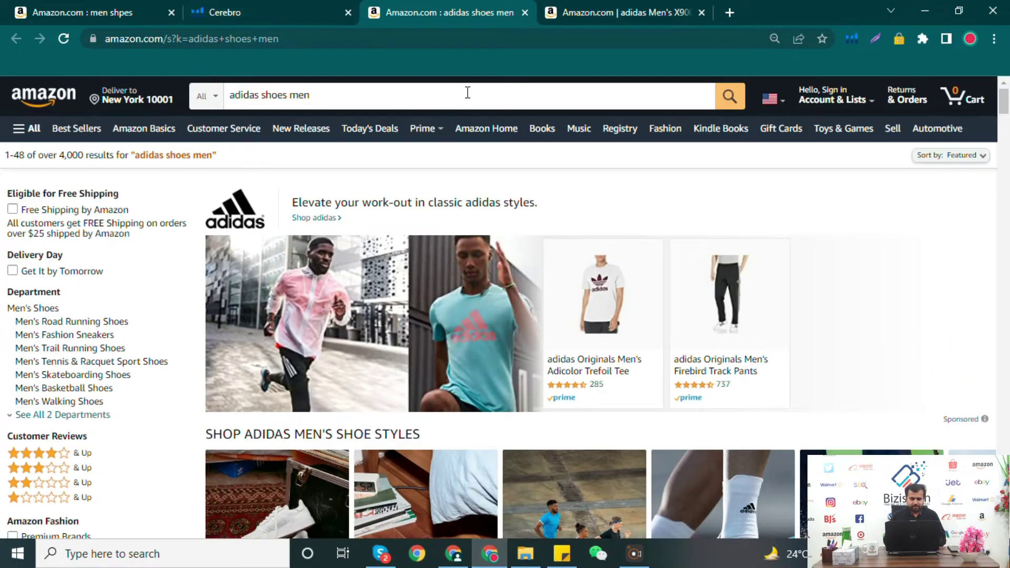
pyautogui.click(266, 98)
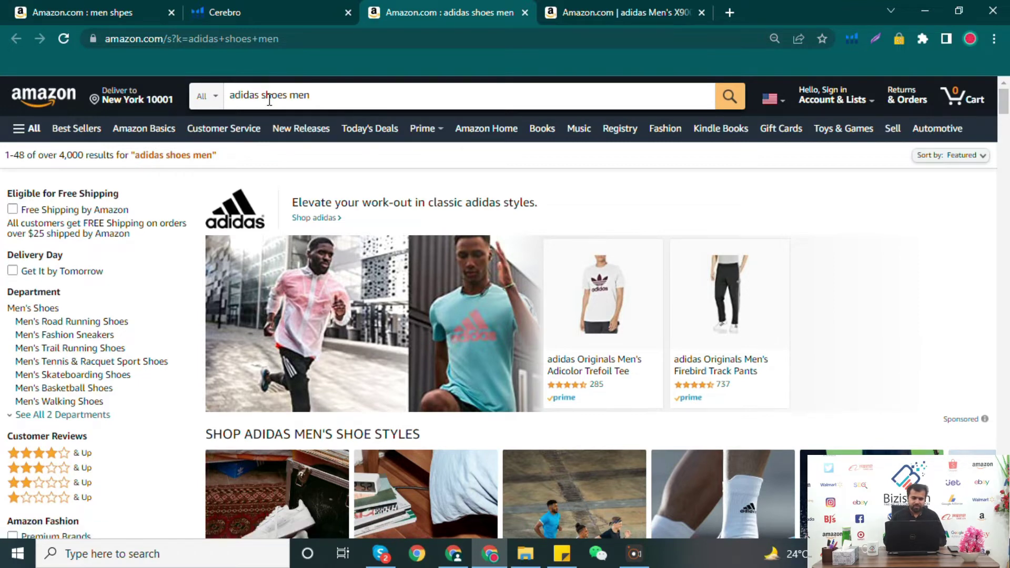
pyautogui.moveTo(1005, 120); pyautogui.dragTo(1006, 161)
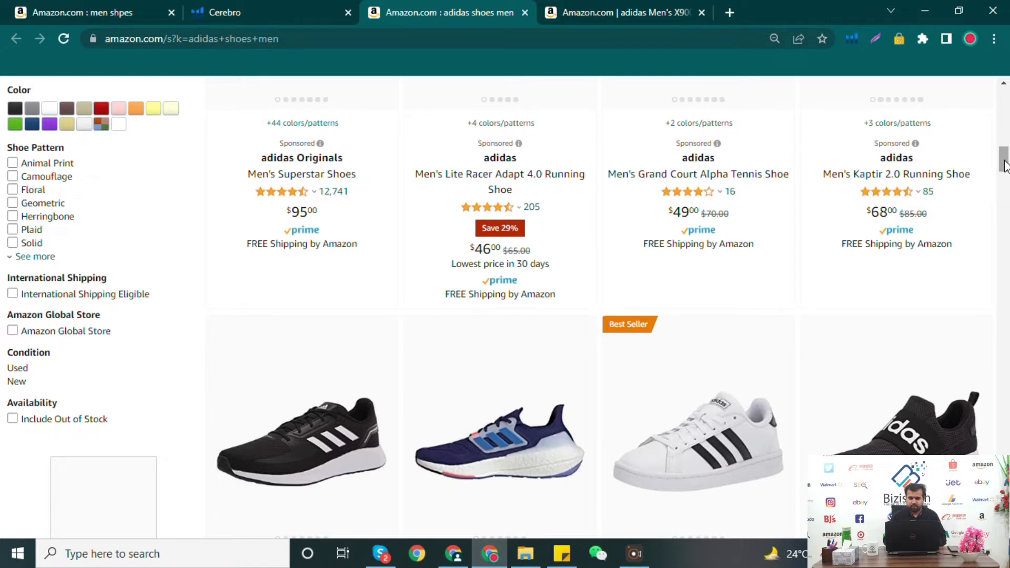
pyautogui.moveTo(1004, 165); pyautogui.dragTo(1004, 165)
pyautogui.scroll(-5, 1005, 165)
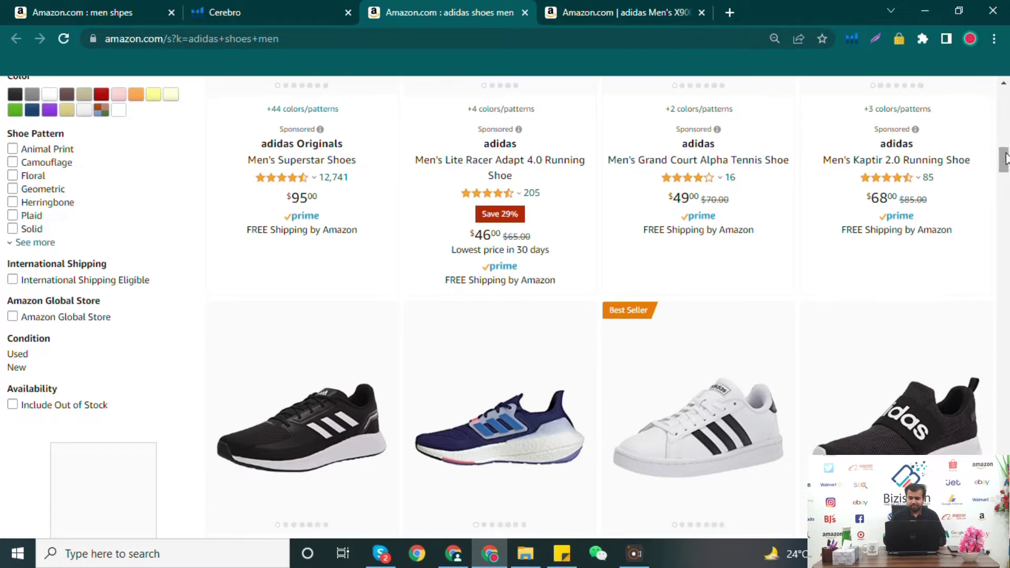
pyautogui.scroll(1, 1005, 173)
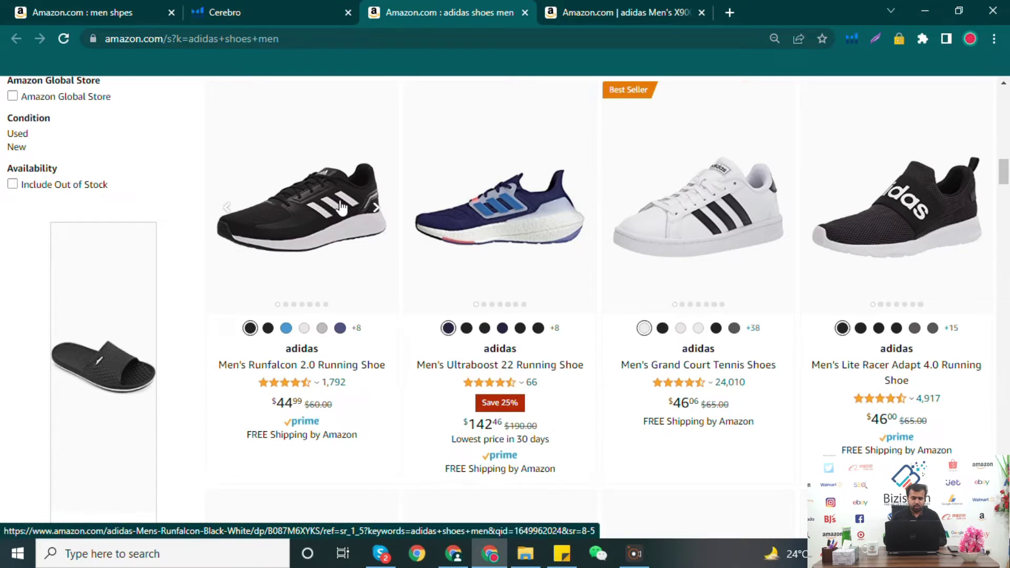
# - Open the Runfalcon 2.0, Ultraboost 22 and Grand Court listings in background tabs
pyautogui.middleClick(476, 226)
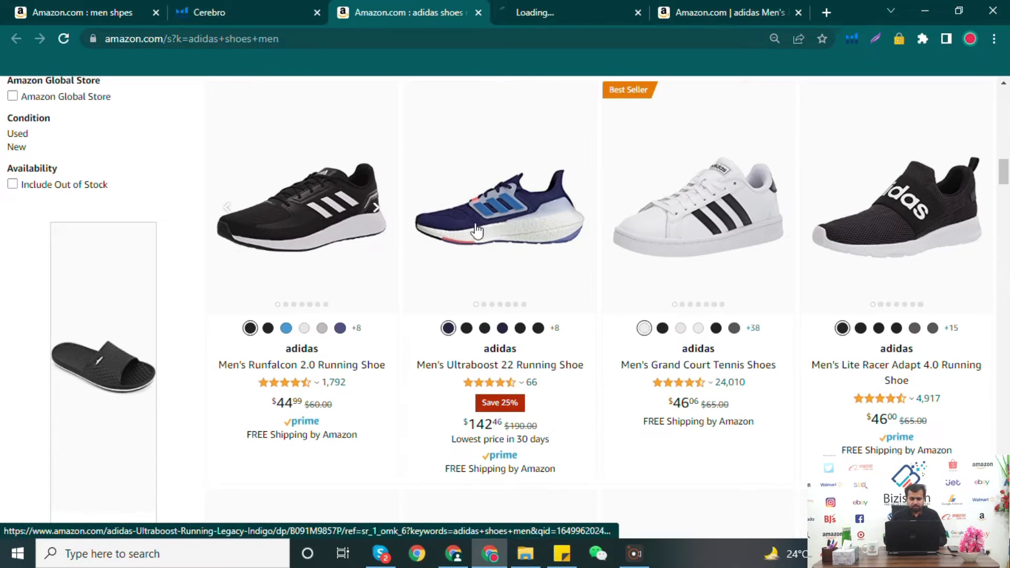
pyautogui.middleClick(698, 235)
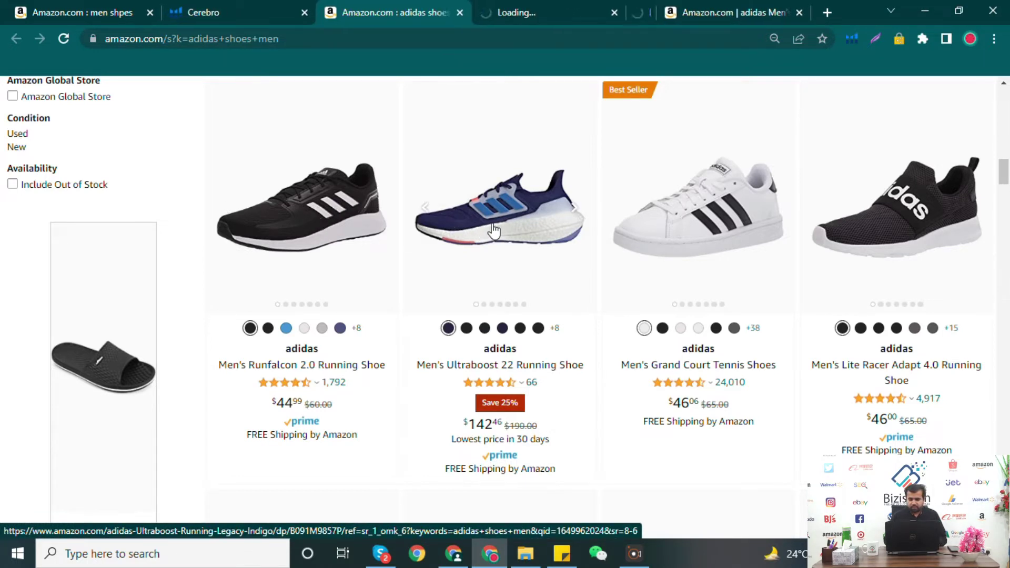
pyautogui.middleClick(699, 238)
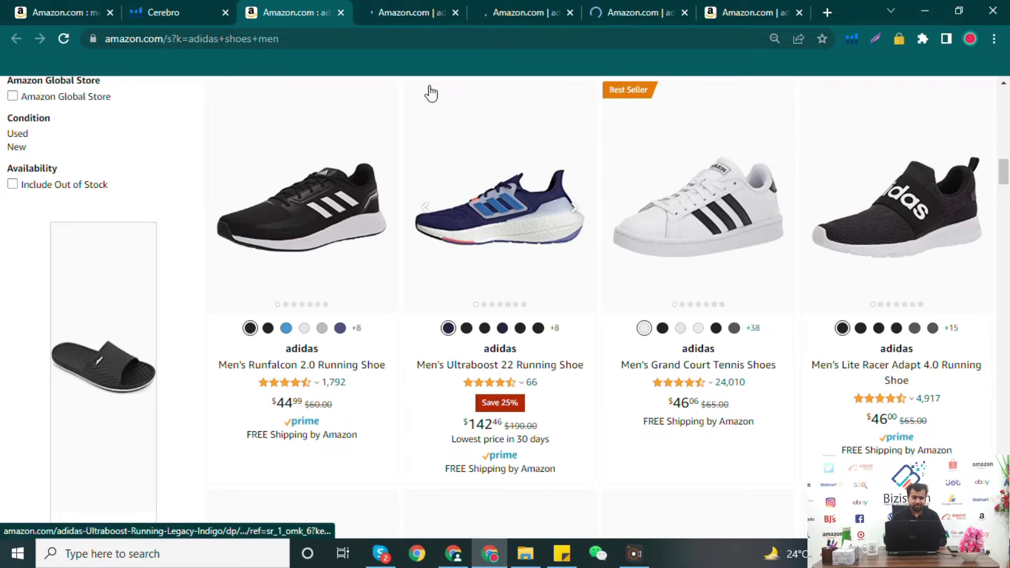
# - Review the Runfalcon, Ultraboost and Grand Court product pages, then return to the search results
pyautogui.click(399, 15)
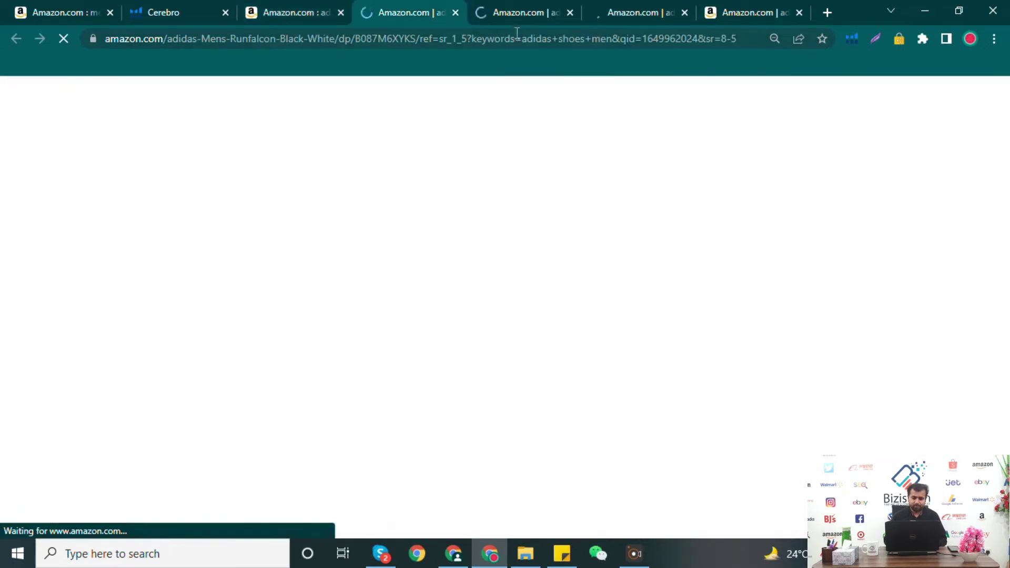
pyautogui.click(535, 23)
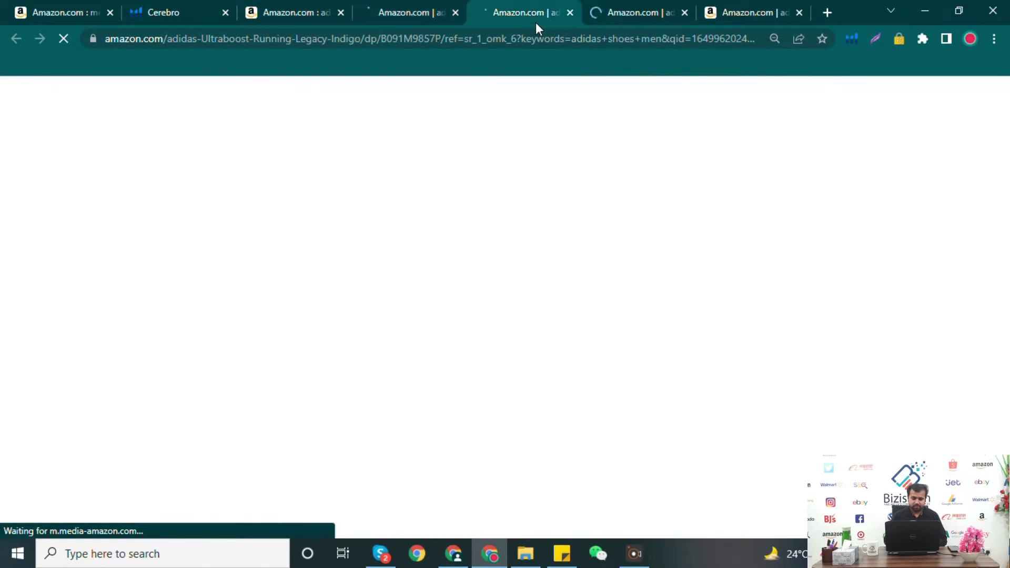
pyautogui.click(629, 16)
pyautogui.click(516, 3)
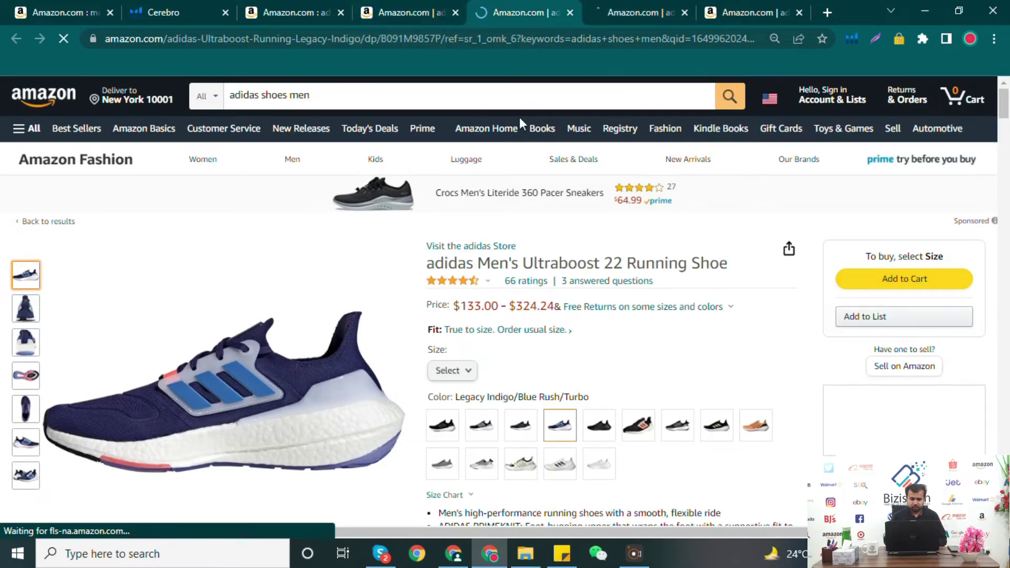
pyautogui.click(421, 15)
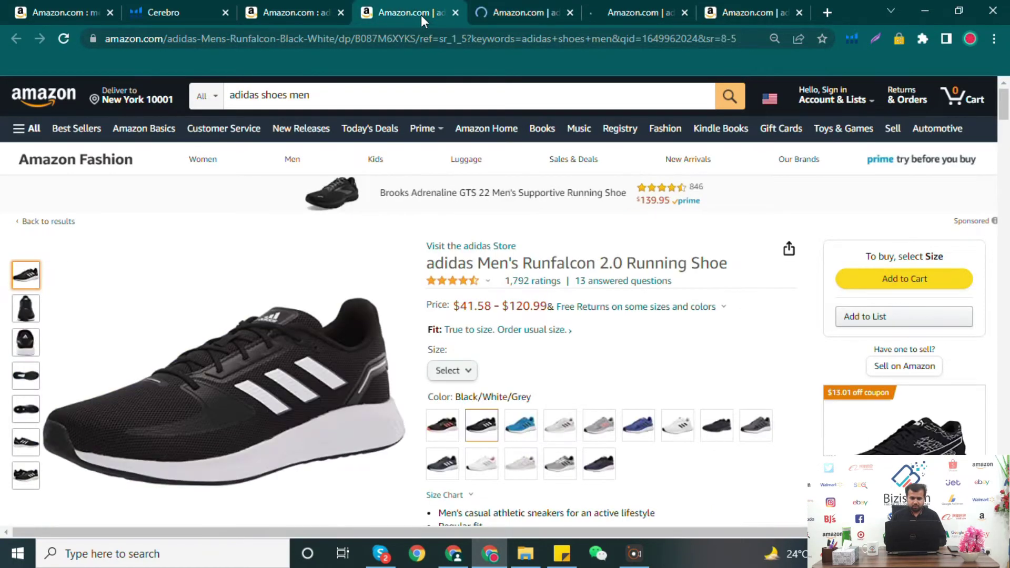
pyautogui.click(282, 4)
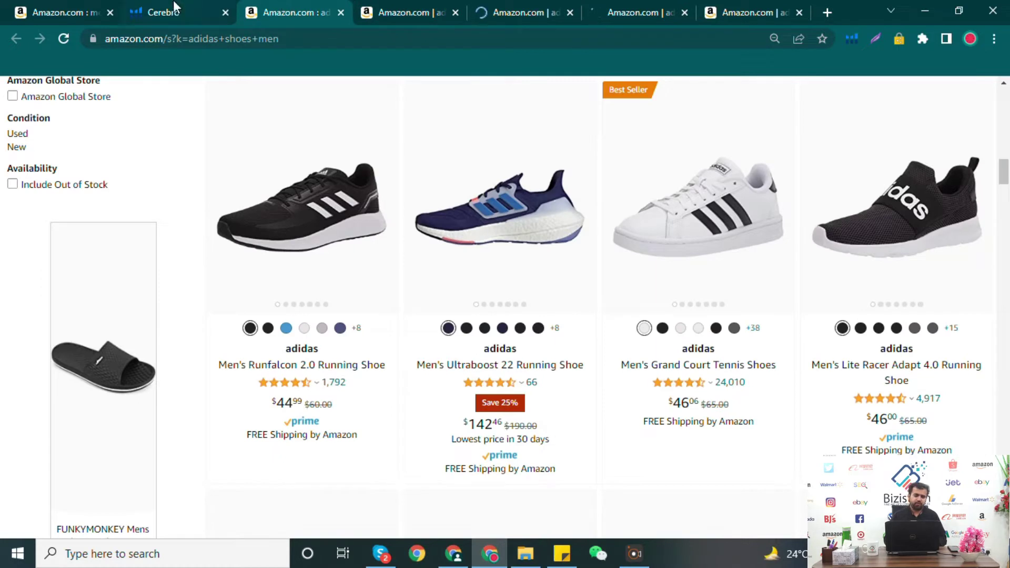